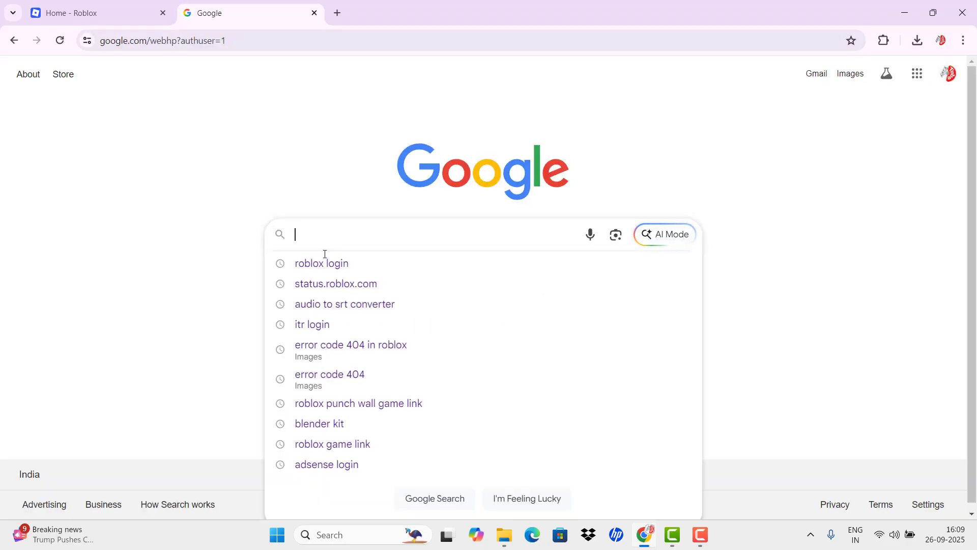
Open status.roblox.com and confirm All Systems Operational in the incident history
{"action": "left_click", "coordinate": [323, 281]}
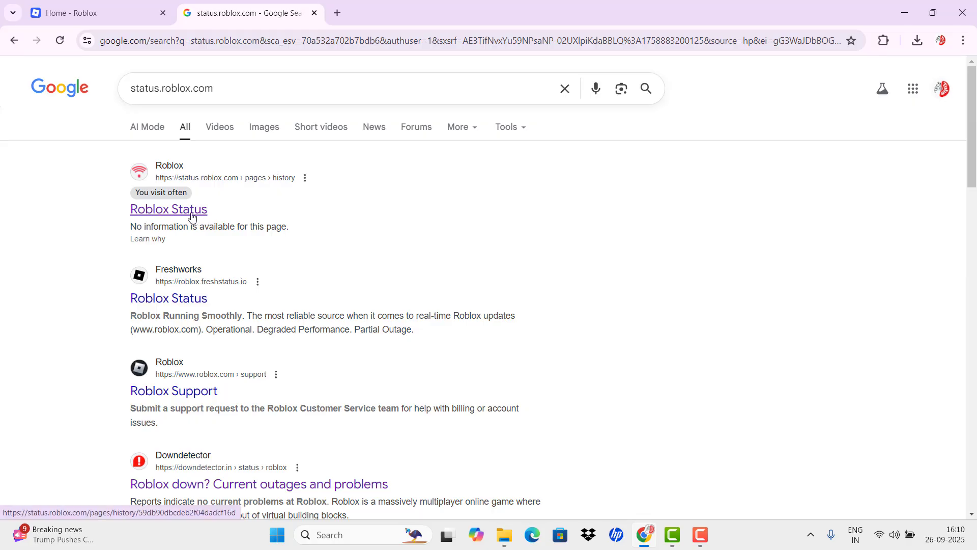
{"action": "left_click", "coordinate": [196, 219]}
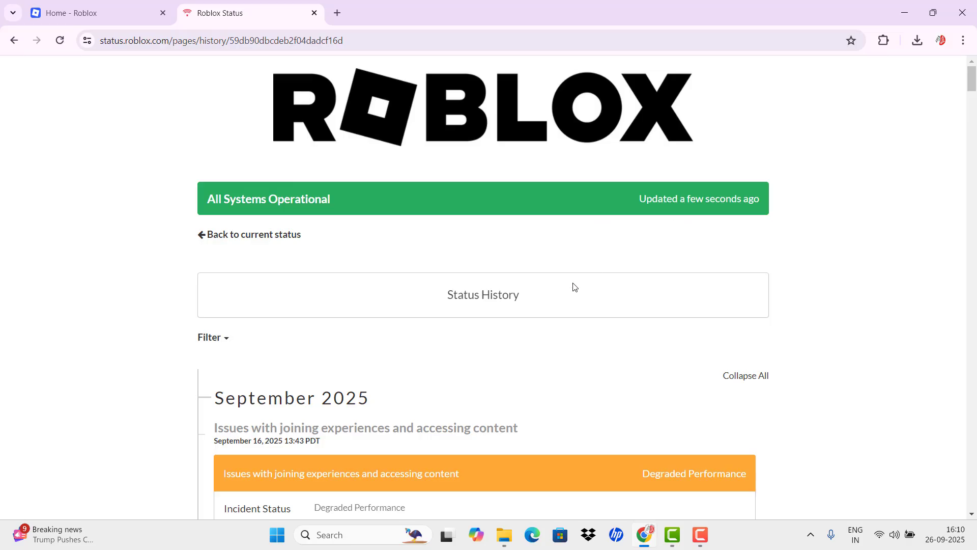
{"action": "scroll", "coordinate": [565, 293], "scroll_direction": "down", "scroll_amount": 5}
{"action": "scroll", "coordinate": [347, 298], "scroll_direction": "down", "scroll_amount": 1}
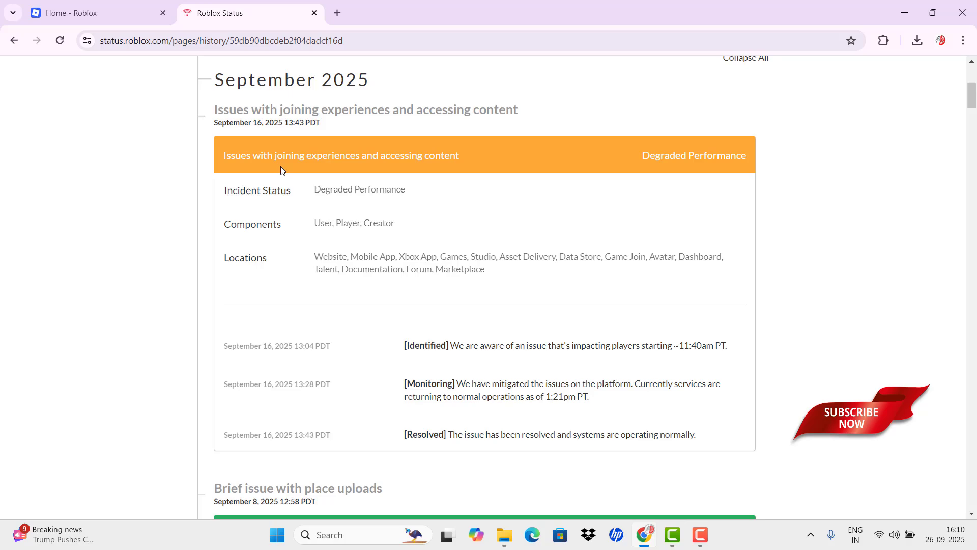
{"action": "scroll", "coordinate": [438, 260], "scroll_direction": "up", "scroll_amount": 6}
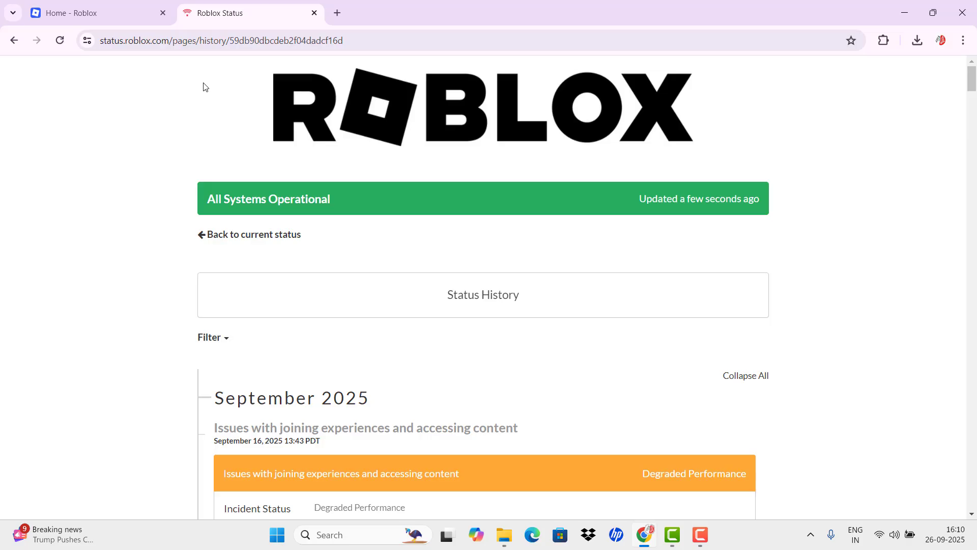
Close the Roblox Status tab and restore the Chrome window
{"action": "left_click", "coordinate": [314, 12]}
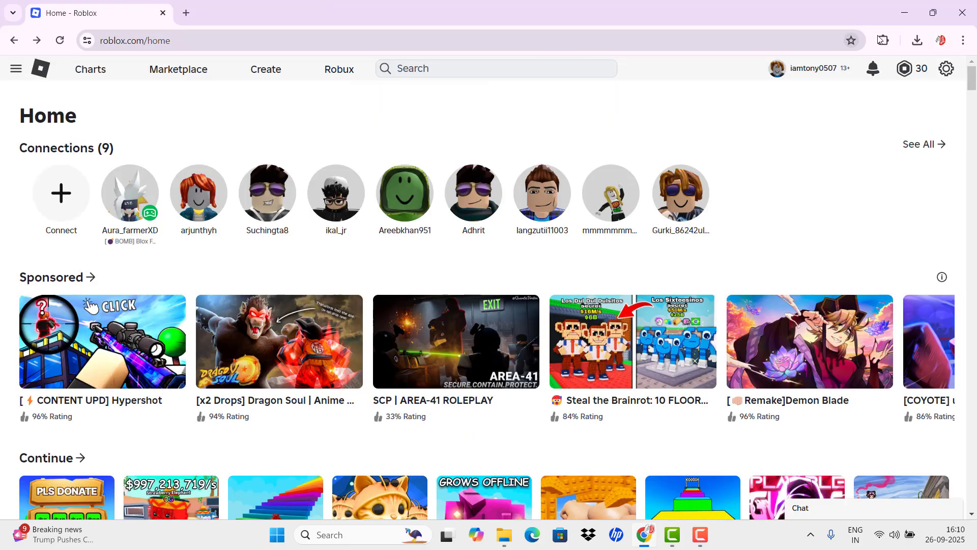
{"action": "left_click", "coordinate": [906, 15]}
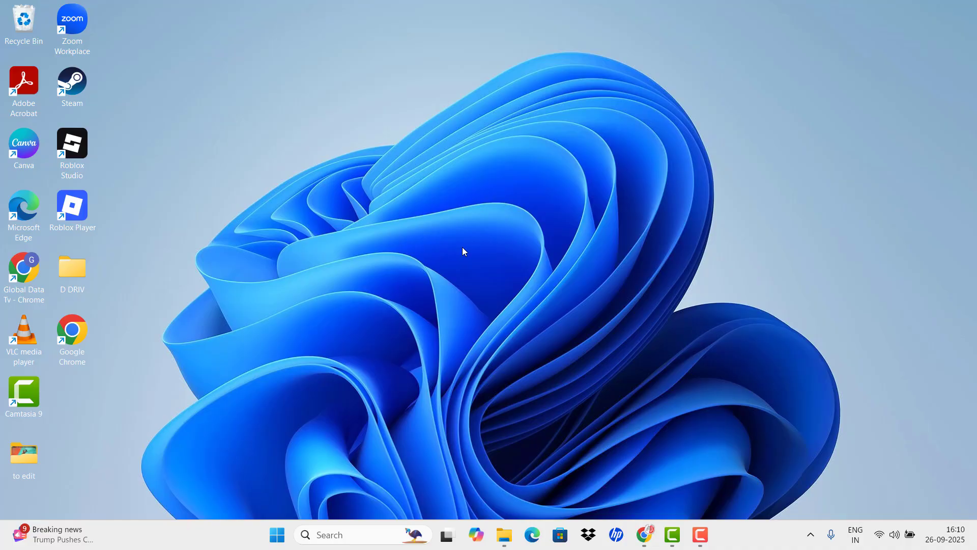
{"action": "left_click", "coordinate": [645, 534]}
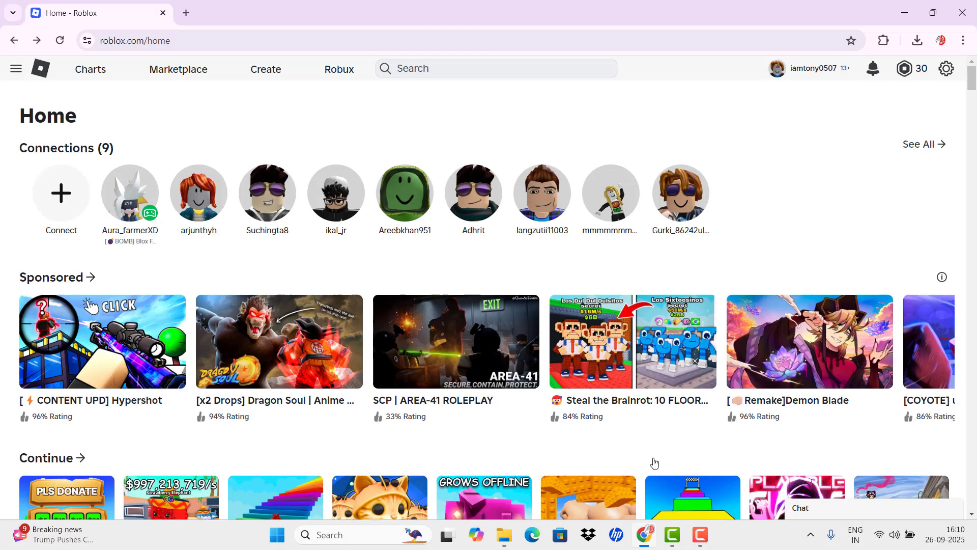
Clear the last hour of cookies and cached images and files, then return to Home - Roblox
{"action": "left_click", "coordinate": [964, 41]}
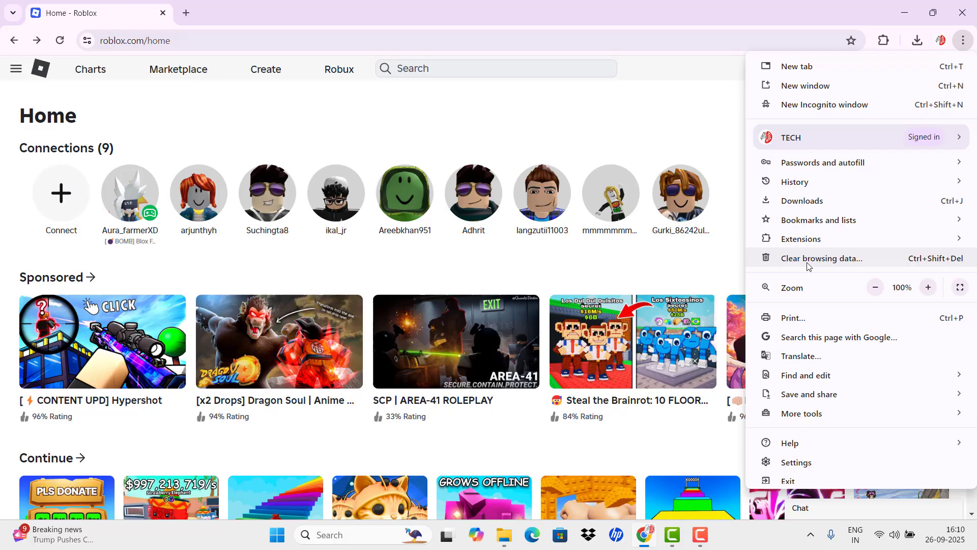
{"action": "left_click", "coordinate": [838, 263]}
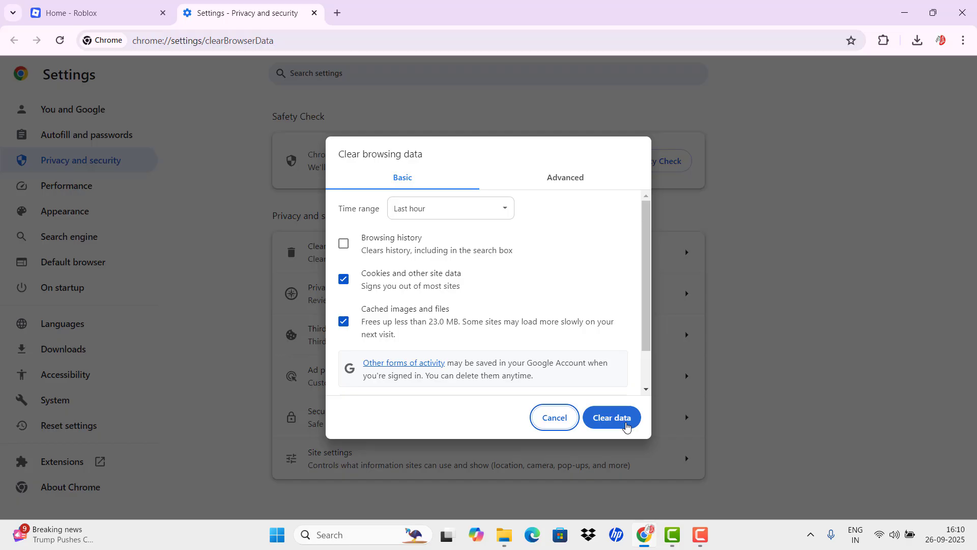
{"action": "left_click", "coordinate": [626, 427]}
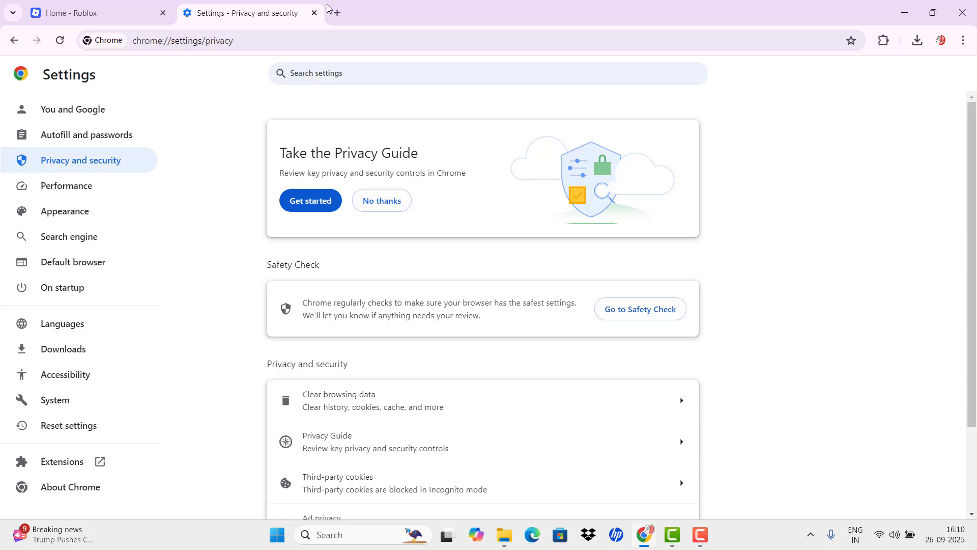
{"action": "left_click", "coordinate": [110, 9]}
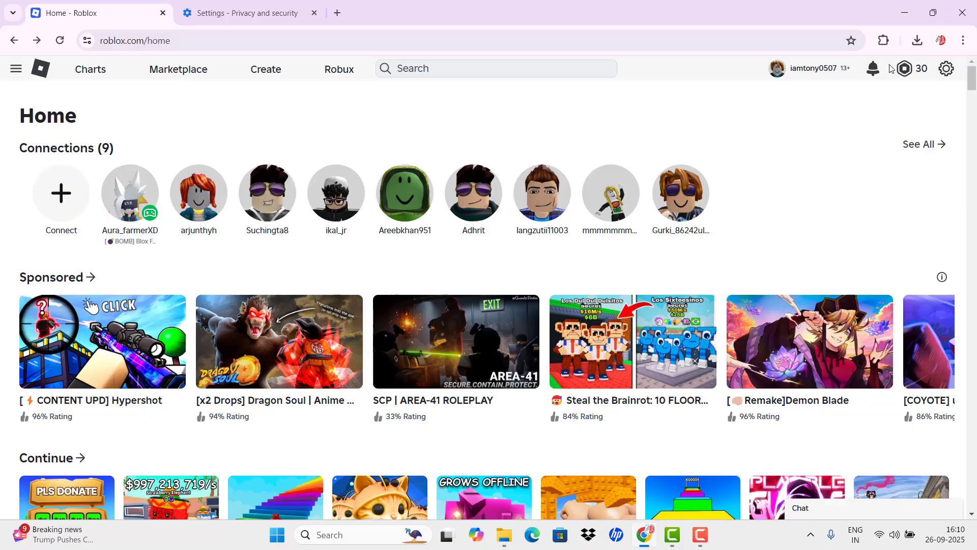
Minimize Chrome and launch the Settings app from the Start menu
{"action": "left_click", "coordinate": [912, 18]}
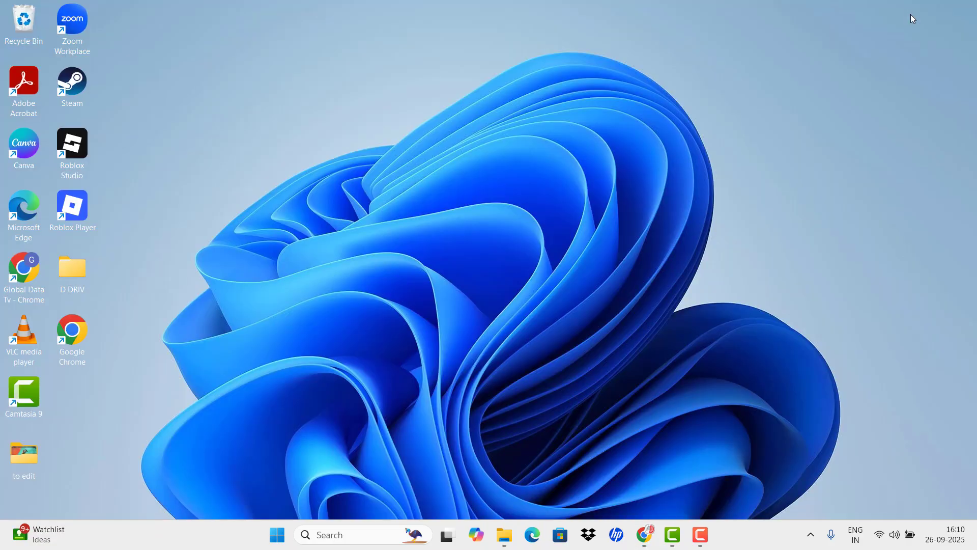
{"action": "left_click", "coordinate": [276, 533]}
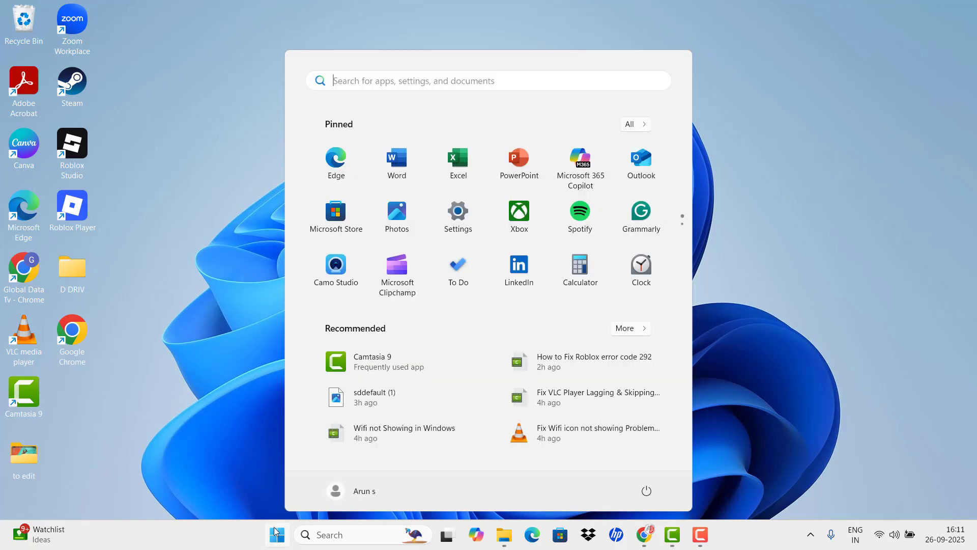
{"action": "left_click", "coordinate": [647, 491]}
{"action": "left_click", "coordinate": [442, 240]}
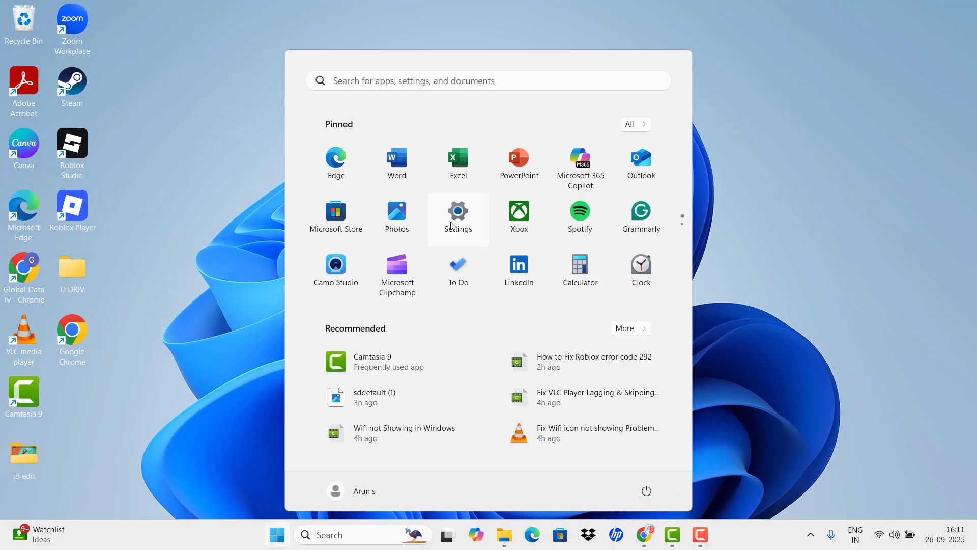
{"action": "left_click", "coordinate": [452, 223]}
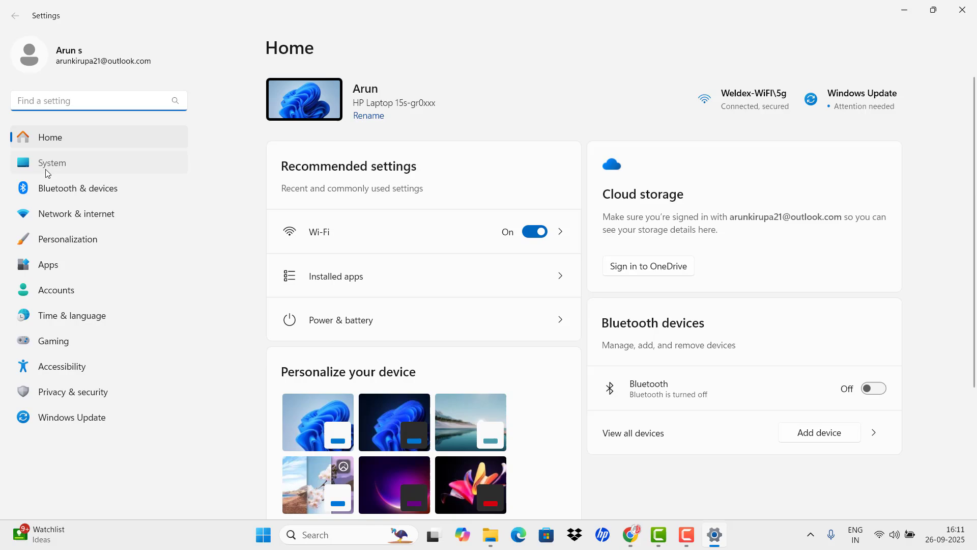
Go to System › Troubleshoot › Other troubleshooters and run Network and Internet
{"action": "left_click", "coordinate": [45, 169]}
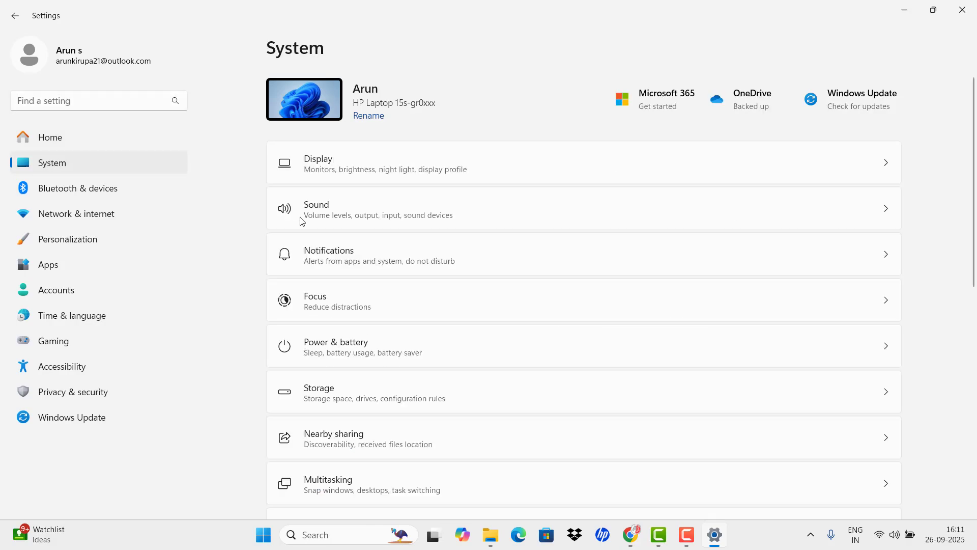
{"action": "scroll", "coordinate": [367, 356], "scroll_direction": "down", "scroll_amount": 5}
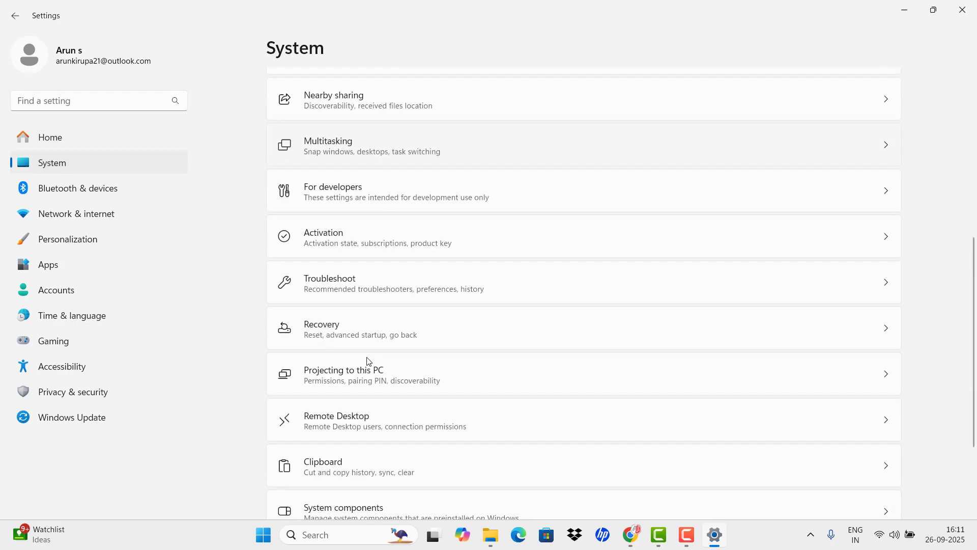
{"action": "left_click", "coordinate": [327, 292]}
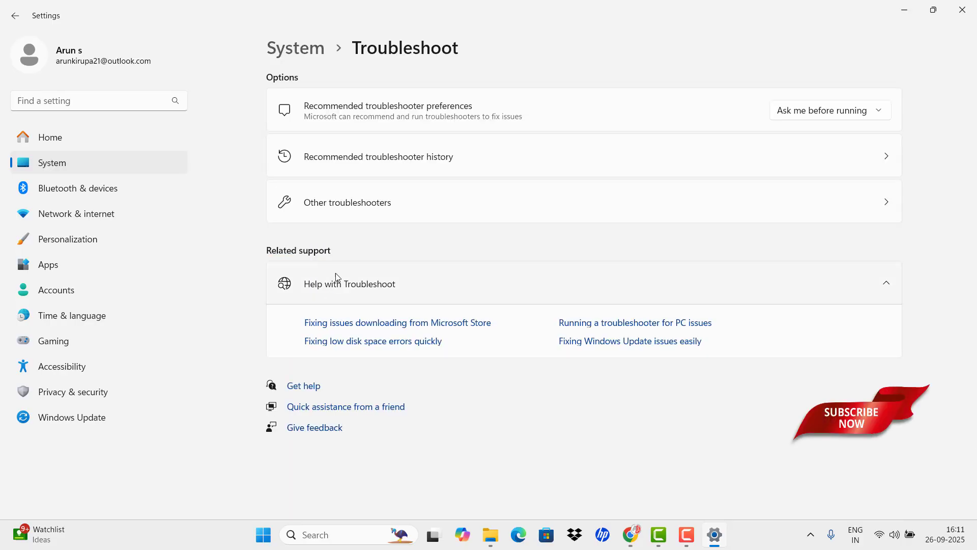
{"action": "left_click", "coordinate": [358, 213]}
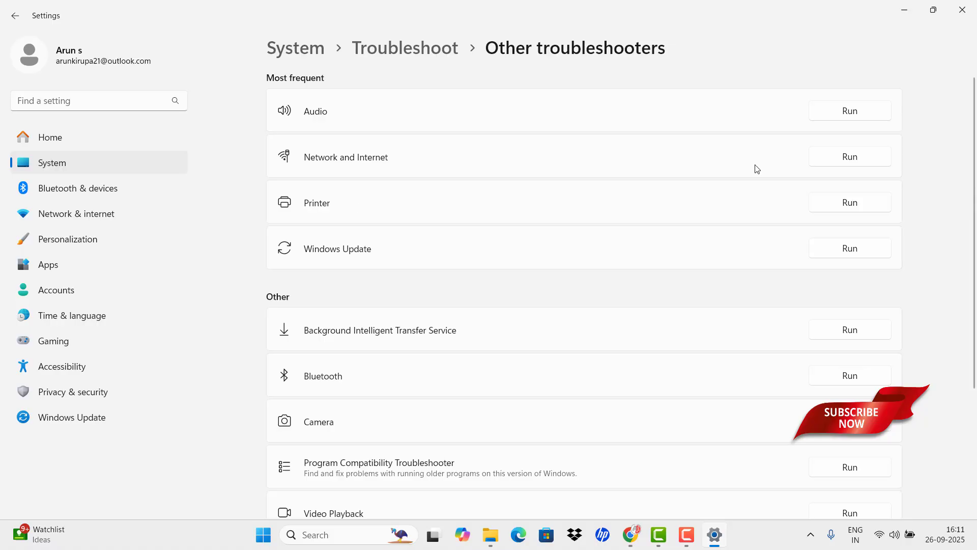
{"action": "left_click", "coordinate": [851, 157]}
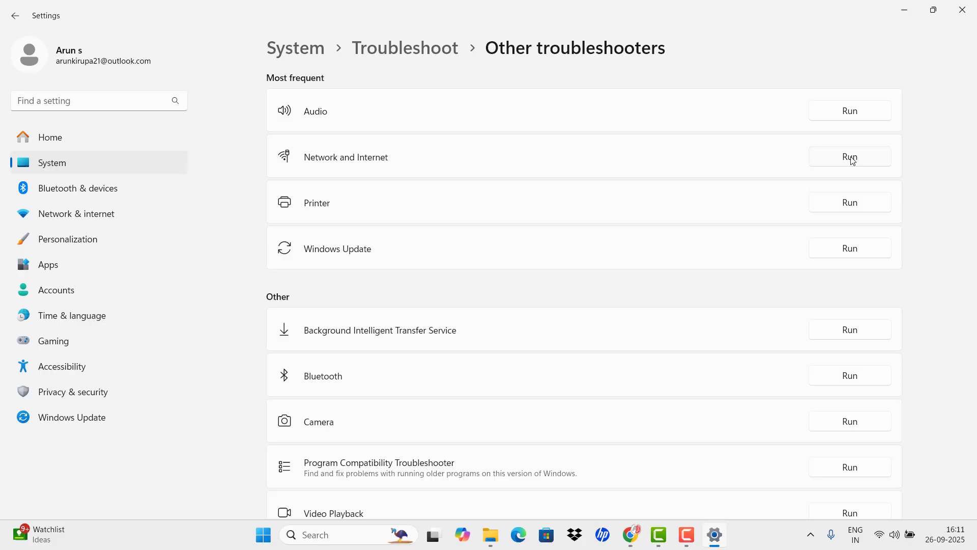
Start the Network and Internet troubleshooter and review the 'you're connected' result
{"action": "left_click", "coordinate": [850, 157]}
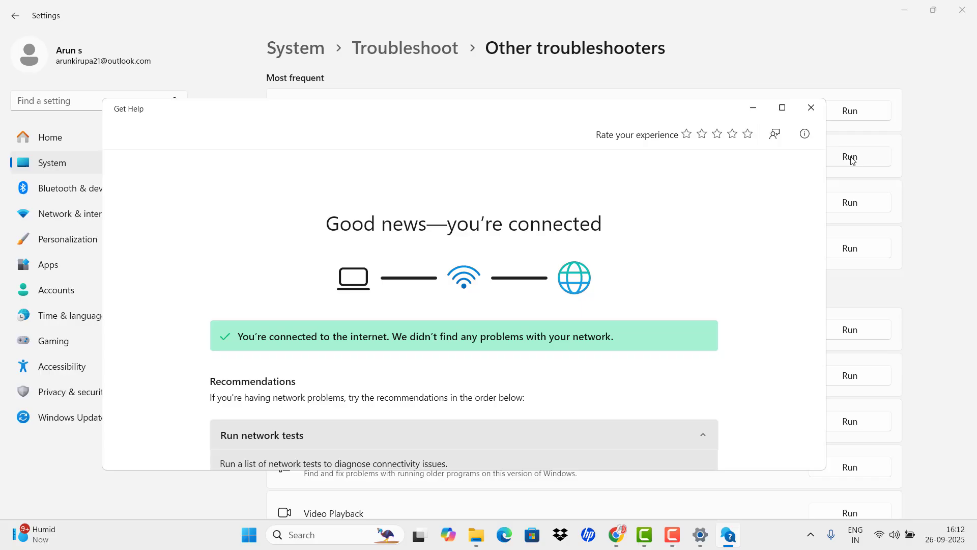
{"action": "scroll", "coordinate": [359, 371], "scroll_direction": "down", "scroll_amount": 2}
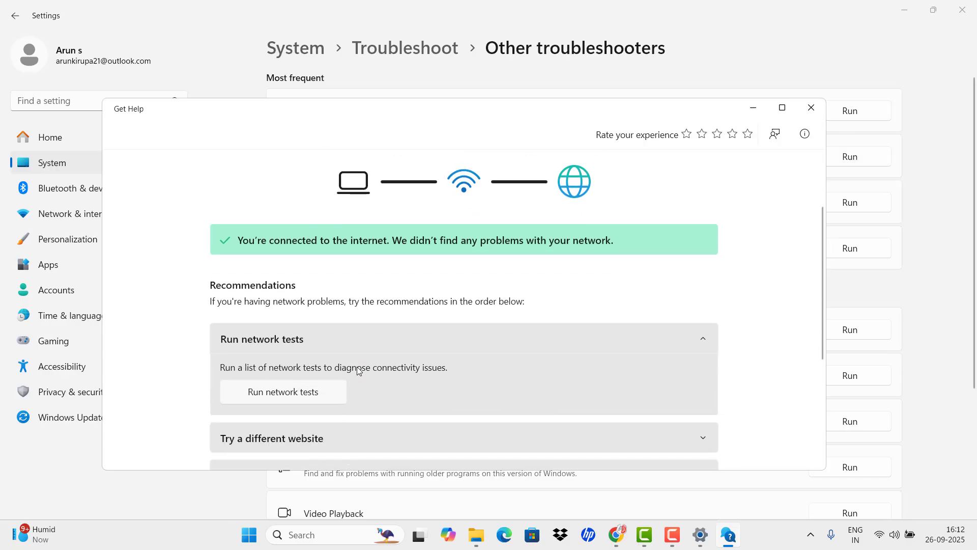
{"action": "scroll", "coordinate": [356, 395], "scroll_direction": "down", "scroll_amount": 3}
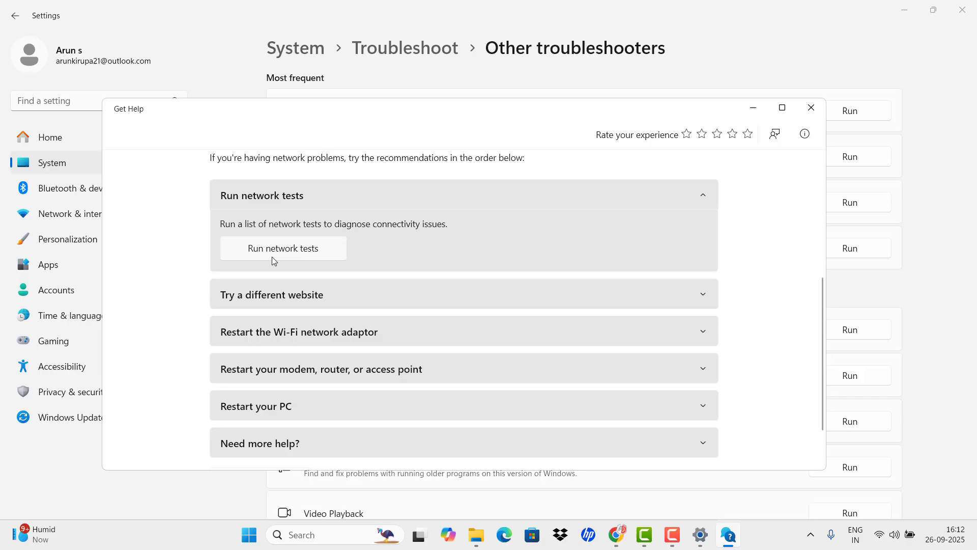
Run the network tests, expand 'Try a different website', then close Get Help
{"action": "left_click", "coordinate": [309, 249]}
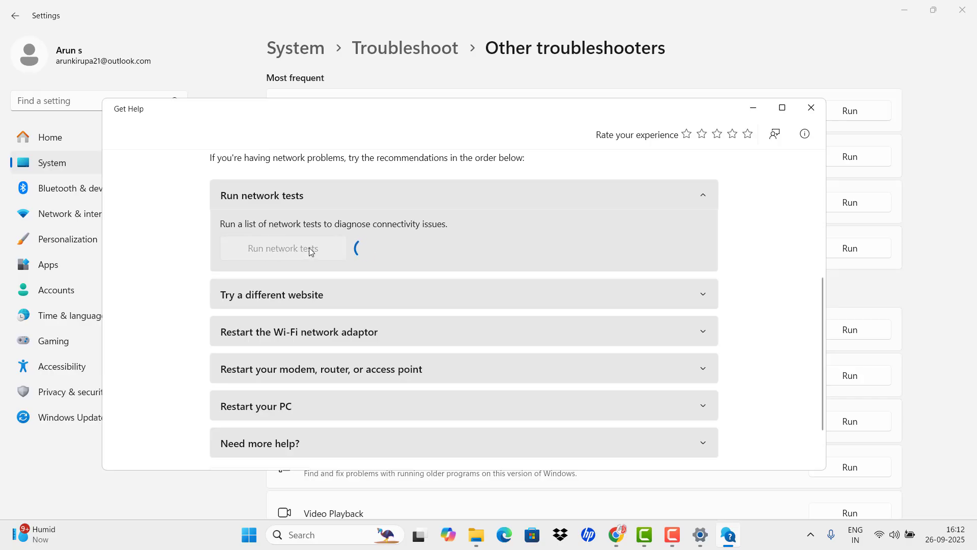
{"action": "left_click", "coordinate": [329, 298]}
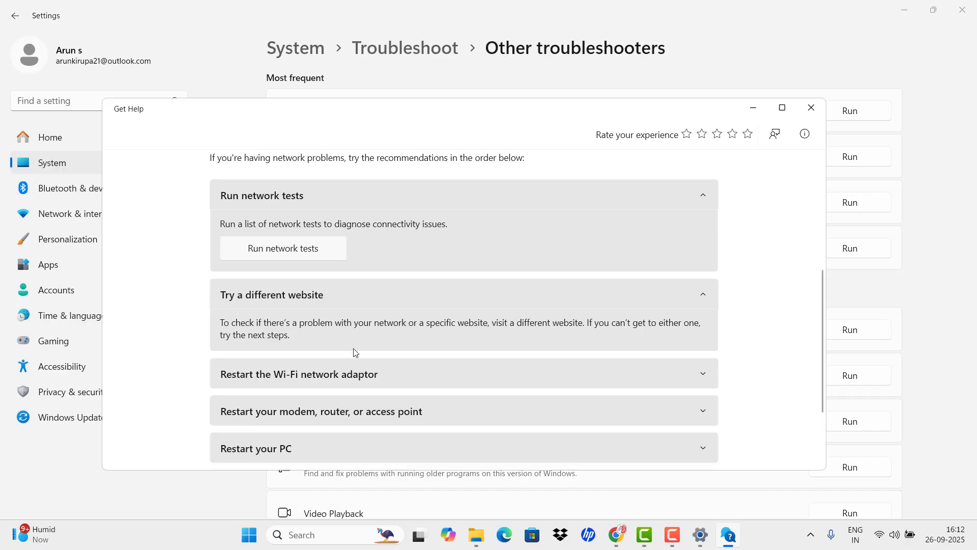
{"action": "scroll", "coordinate": [290, 385], "scroll_direction": "down", "scroll_amount": 2}
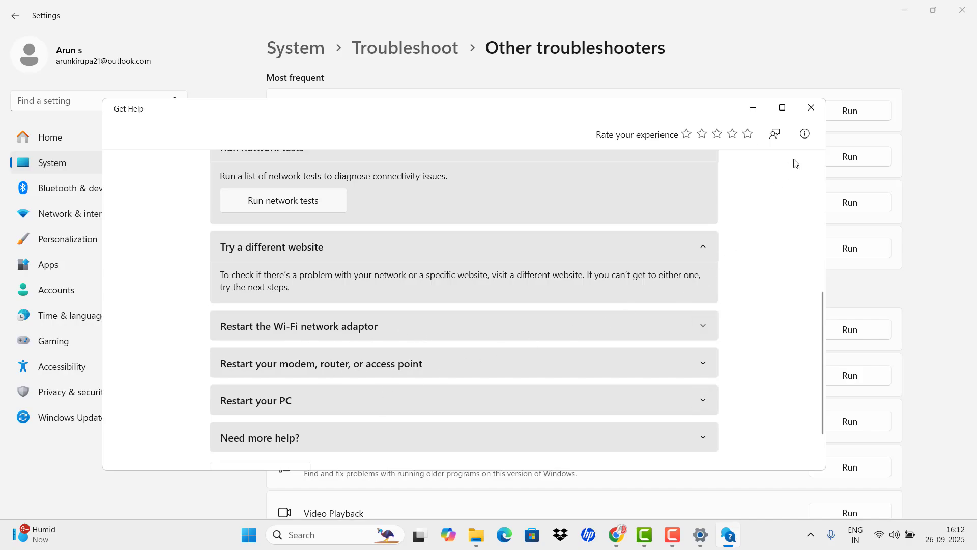
{"action": "left_click", "coordinate": [811, 107]}
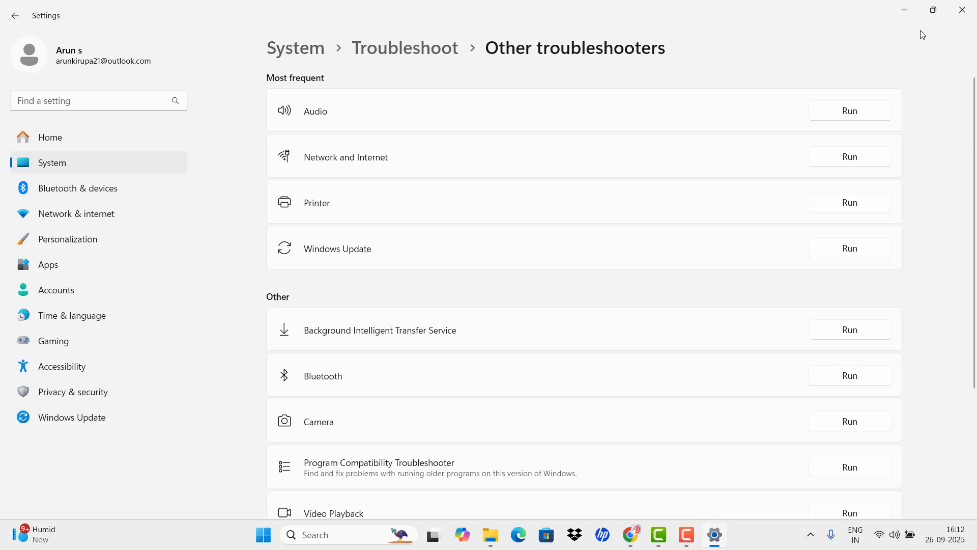
Close the Windows Settings window to return to the desktop
{"action": "left_click", "coordinate": [961, 10]}
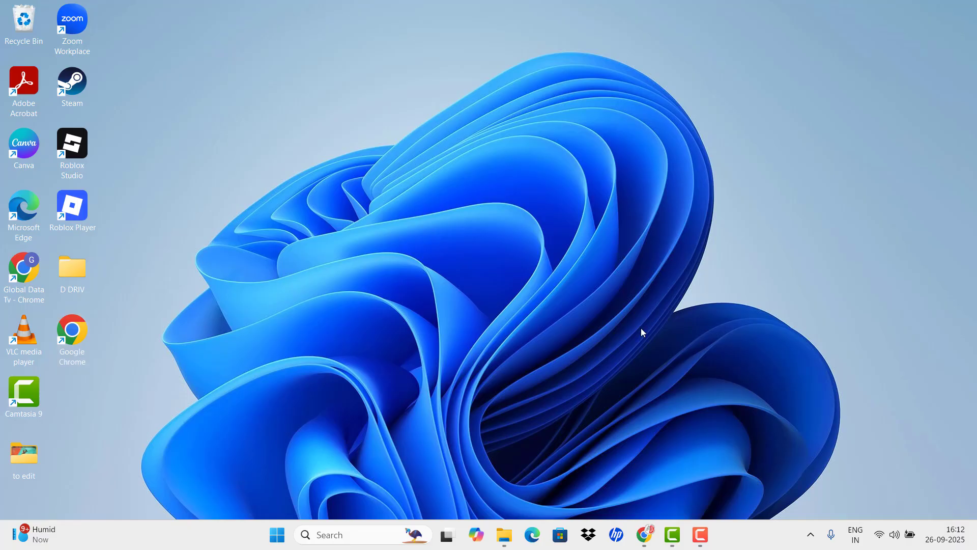